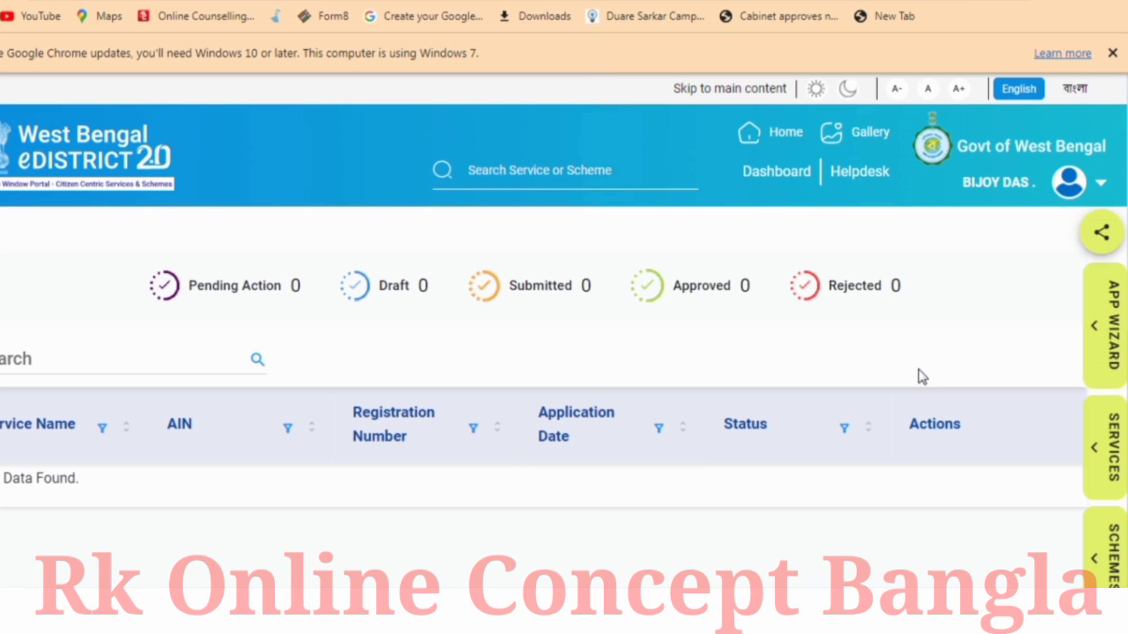
Find the Income Certificate service among the personal certificates and accept its application requirements.
{"action": "left_click", "coordinate": [1116, 457]}
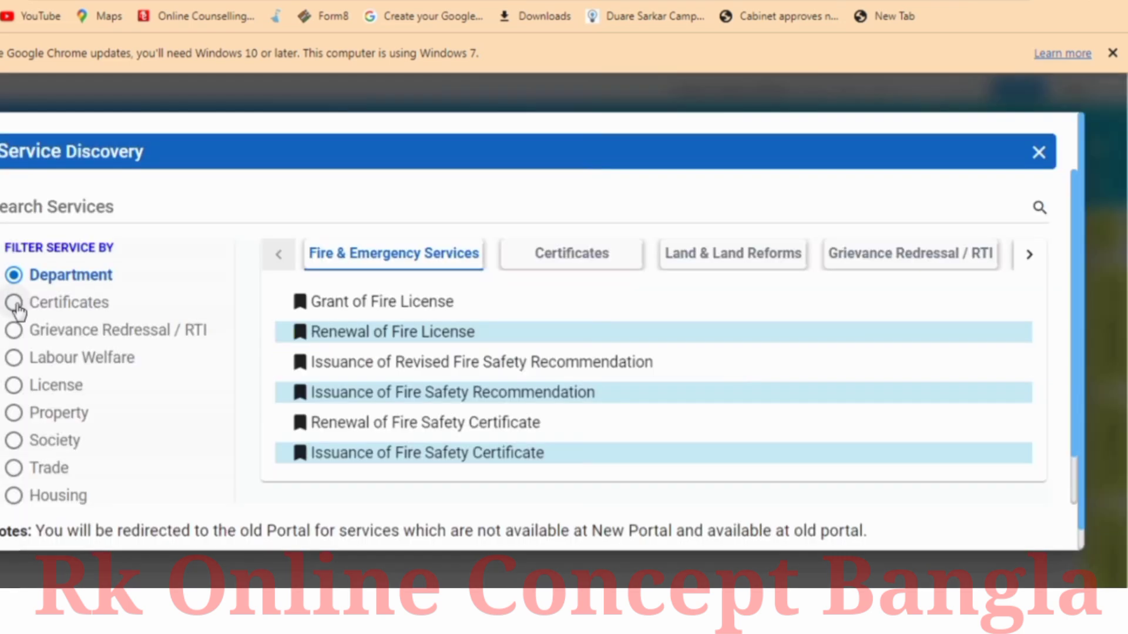
{"action": "left_click", "coordinate": [14, 304]}
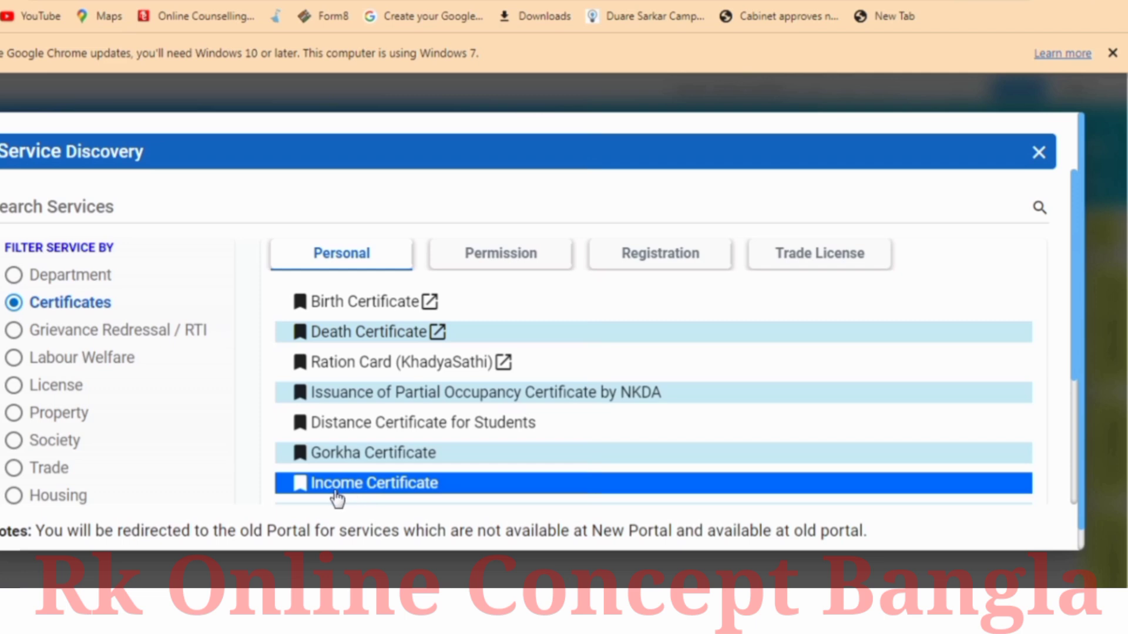
{"action": "left_click", "coordinate": [303, 488]}
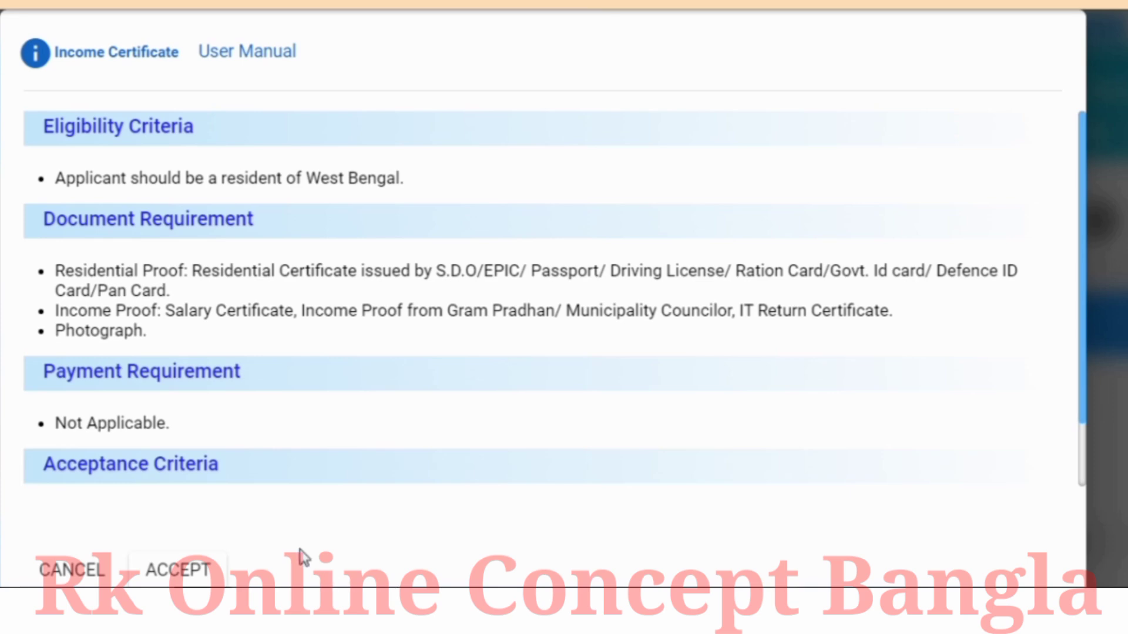
{"action": "left_click", "coordinate": [200, 575]}
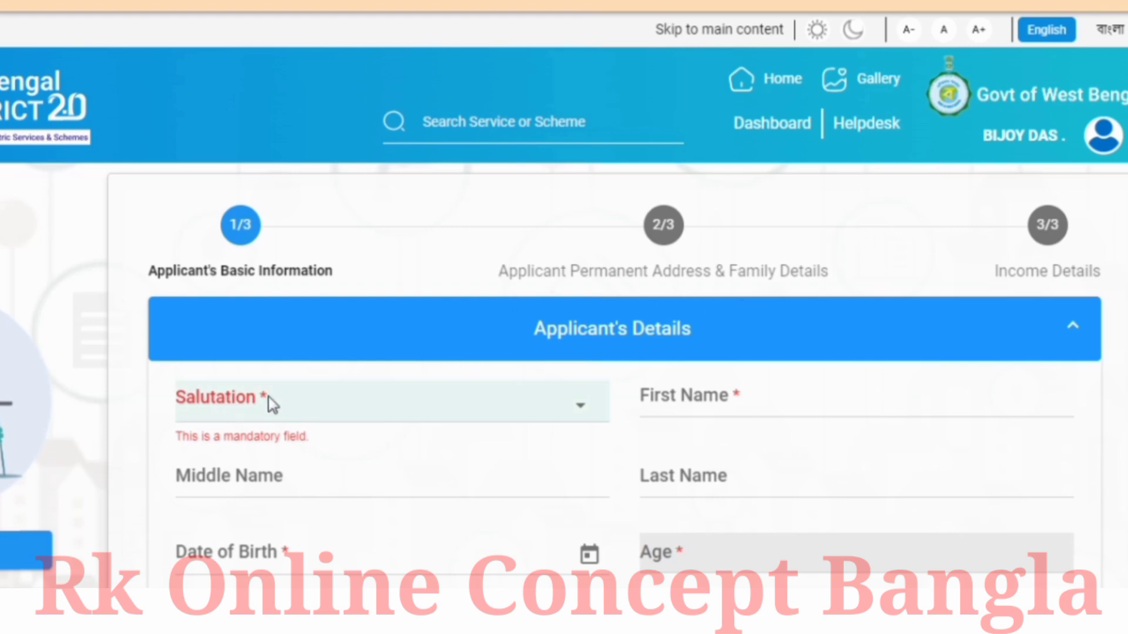
Set the applicant's salutation to Mr. in the Applicant's Details section.
{"action": "scroll", "coordinate": [272, 405], "scroll_direction": "down", "scroll_amount": 3}
{"action": "left_click", "coordinate": [215, 228]}
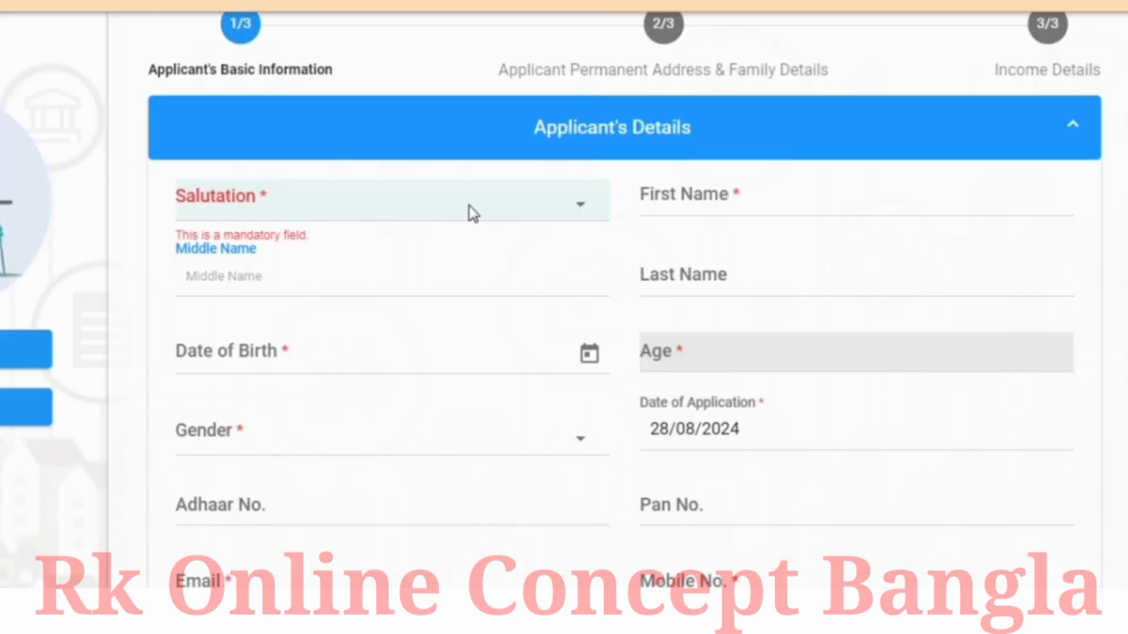
{"action": "left_click", "coordinate": [577, 215]}
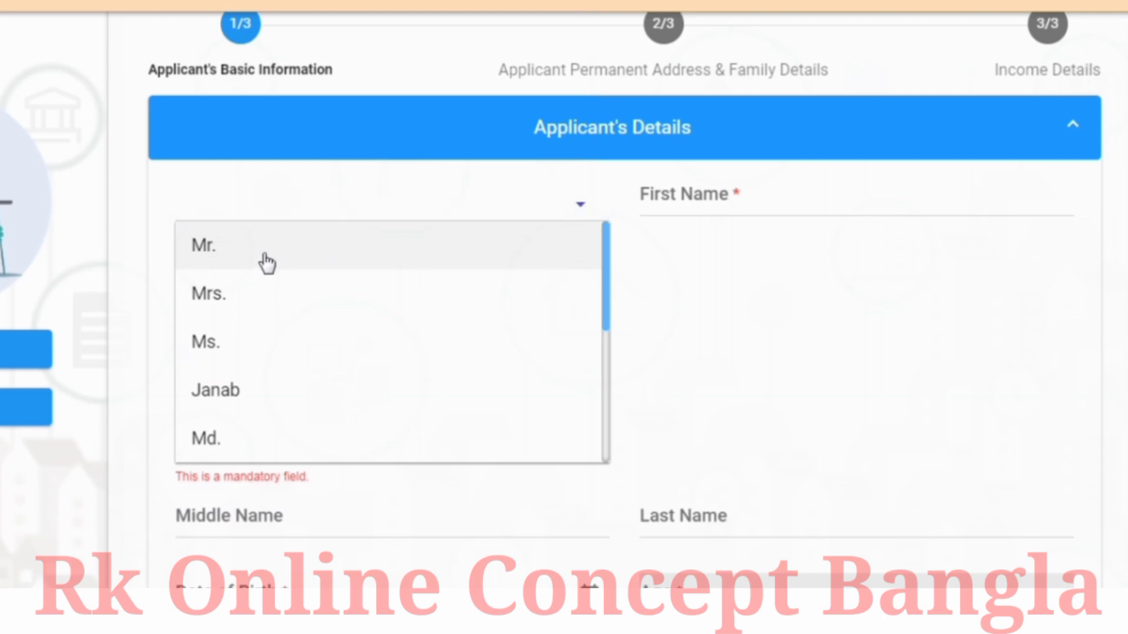
{"action": "left_click", "coordinate": [222, 254]}
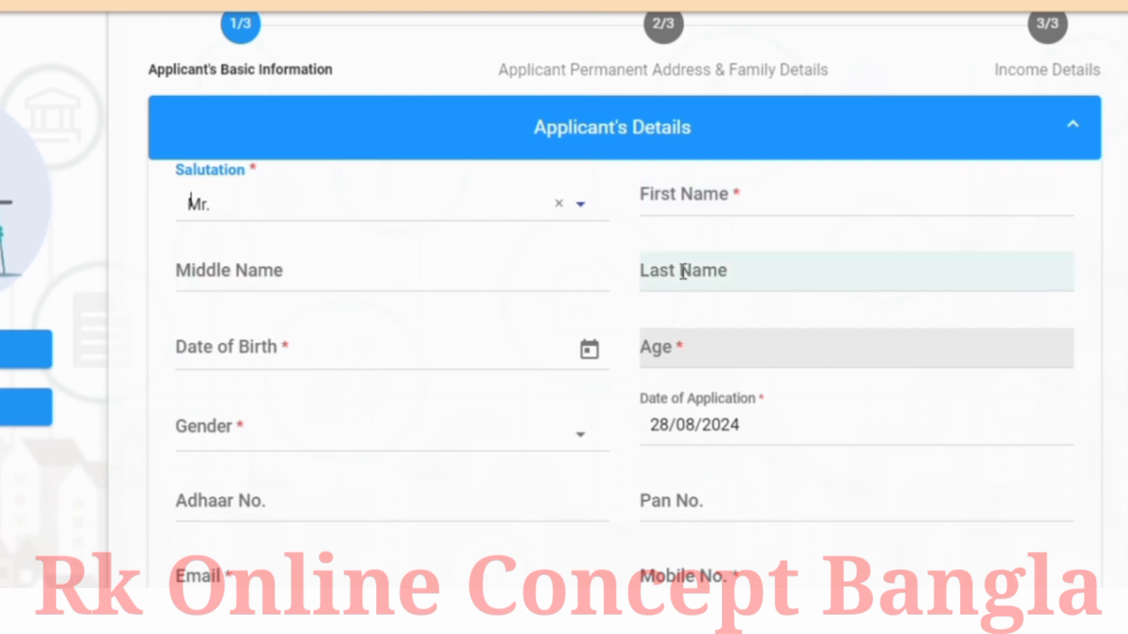
Review the remaining applicant detail fields and the present address fields through to Police Station.
{"action": "scroll", "coordinate": [682, 273], "scroll_direction": "down", "scroll_amount": 2}
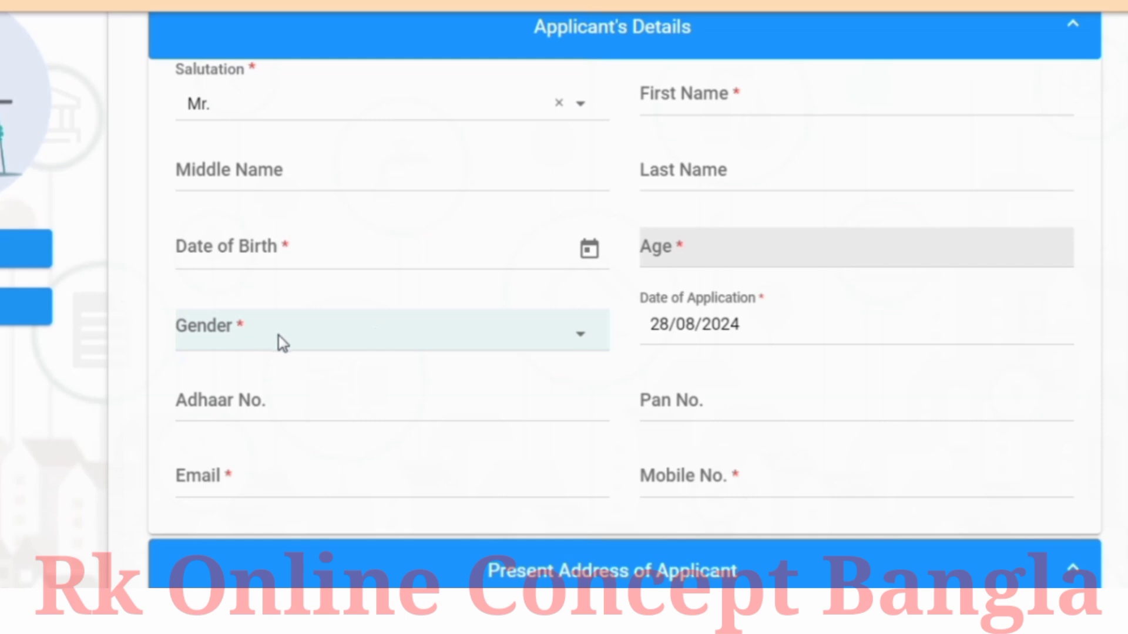
{"action": "scroll", "coordinate": [738, 322], "scroll_direction": "down", "scroll_amount": 2}
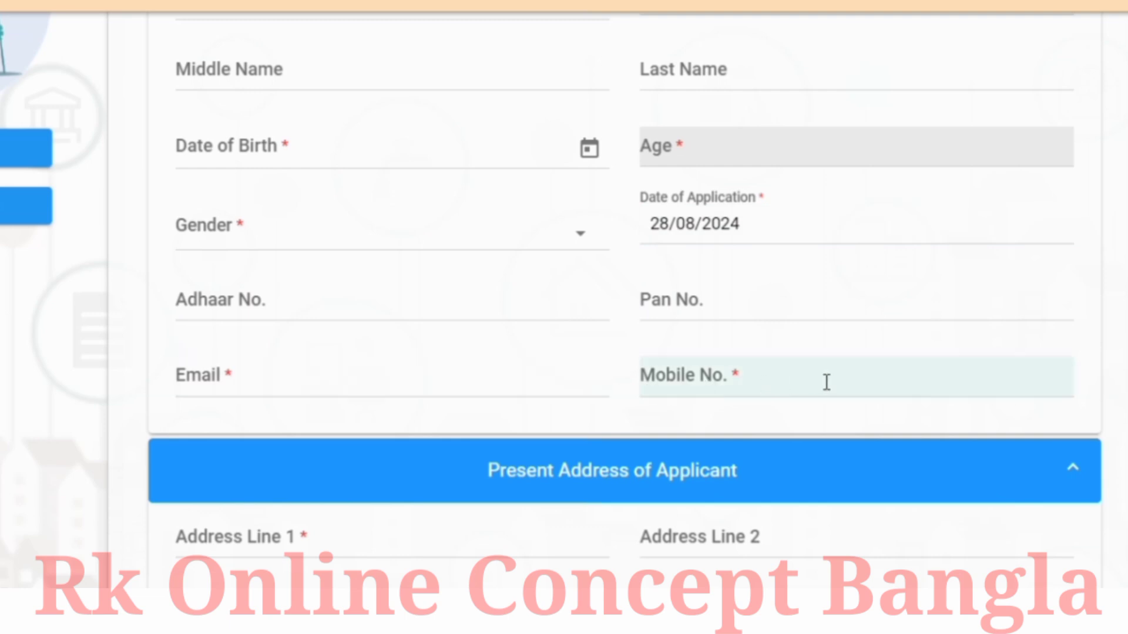
{"action": "scroll", "coordinate": [827, 383], "scroll_direction": "down", "scroll_amount": 3}
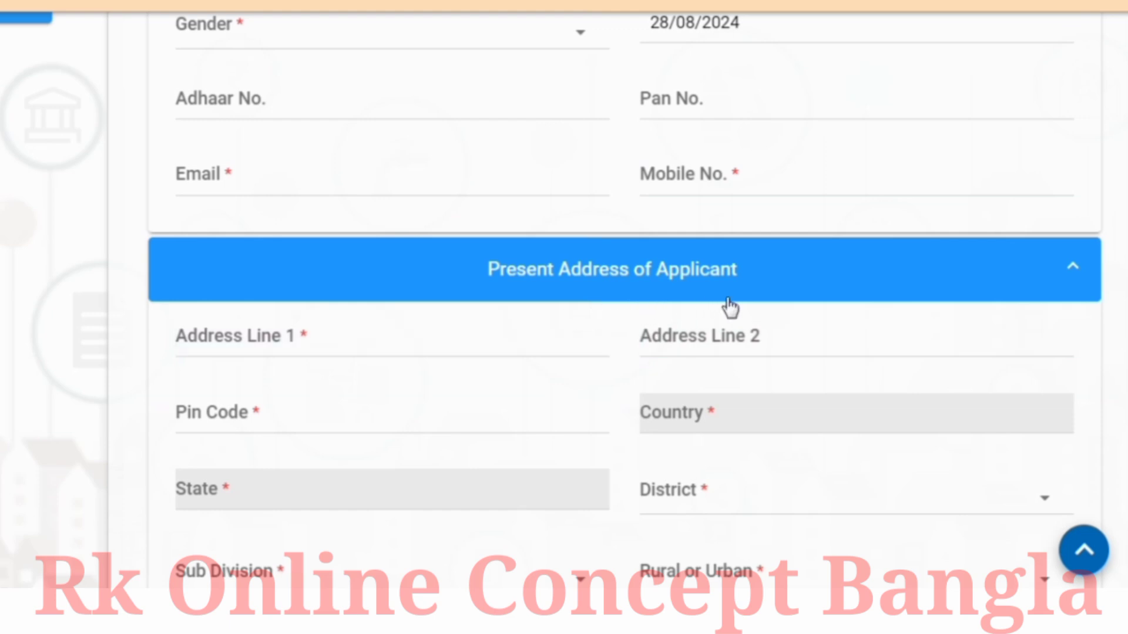
{"action": "scroll", "coordinate": [728, 307], "scroll_direction": "down", "scroll_amount": 2}
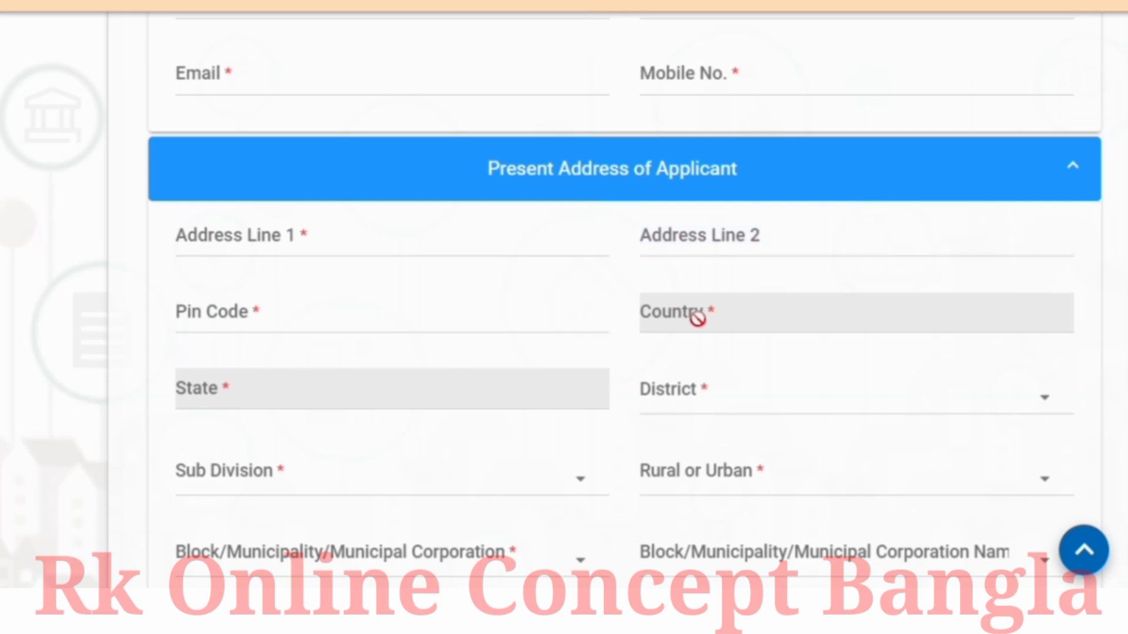
{"action": "scroll", "coordinate": [698, 318], "scroll_direction": "down", "scroll_amount": 2}
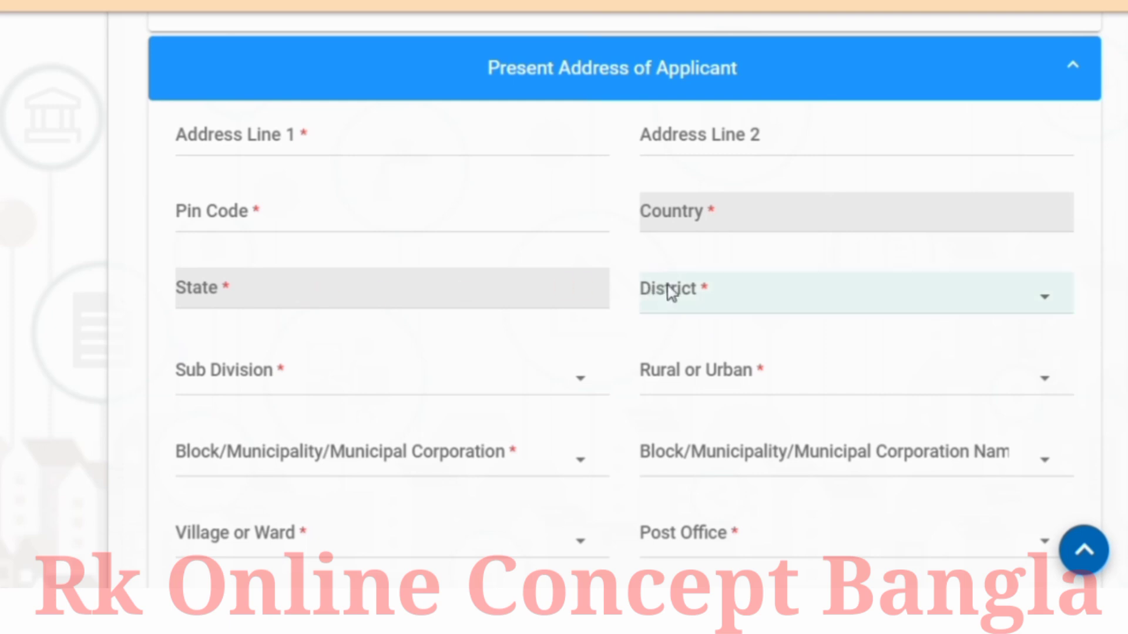
{"action": "scroll", "coordinate": [688, 292], "scroll_direction": "down", "scroll_amount": 2}
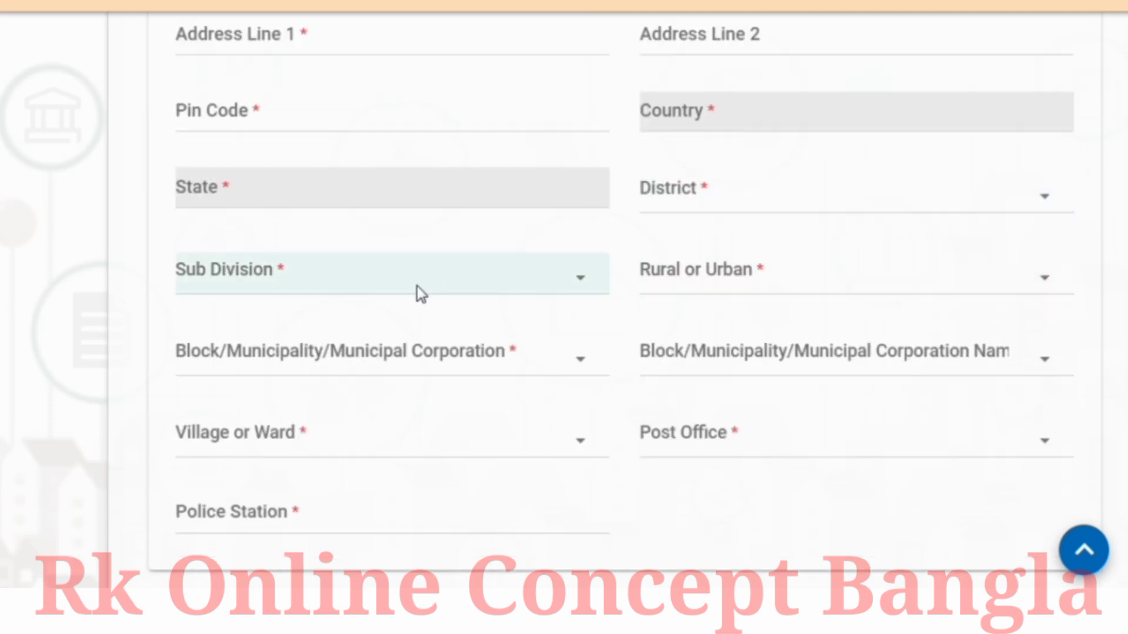
{"action": "left_click", "coordinate": [793, 282]}
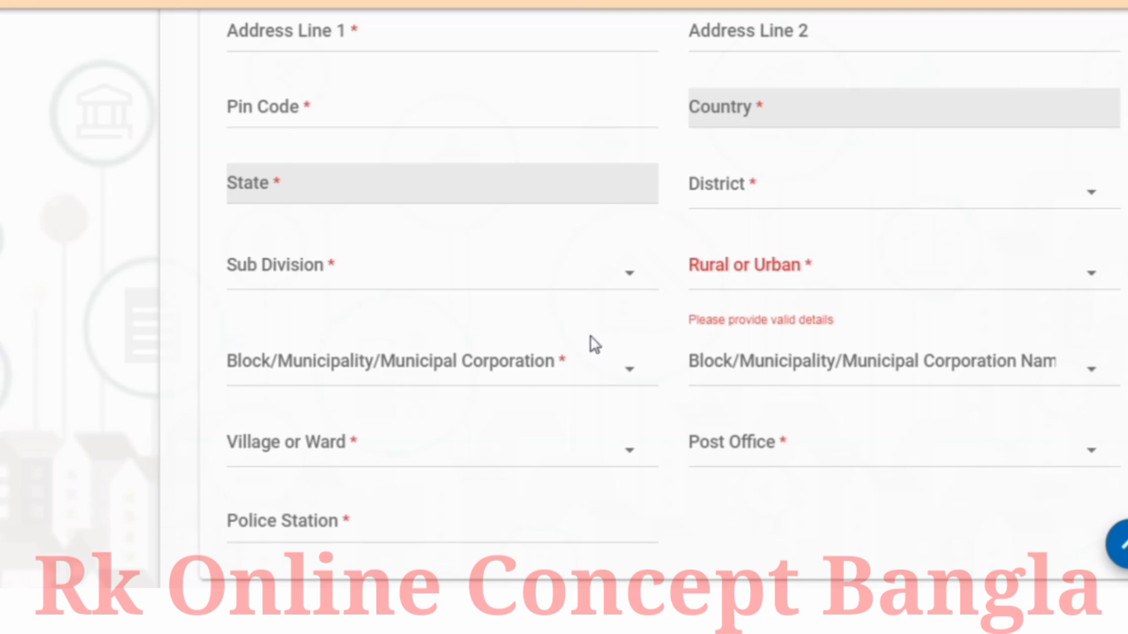
{"action": "scroll", "coordinate": [590, 337], "scroll_direction": "down", "scroll_amount": 2}
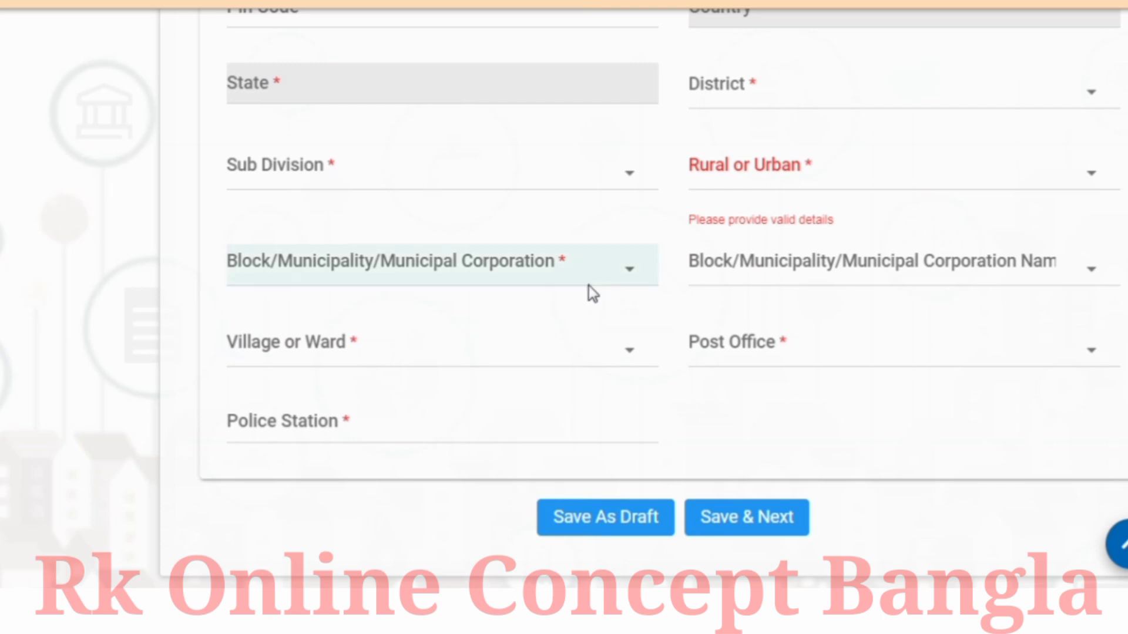
{"action": "scroll", "coordinate": [862, 293], "scroll_direction": "down", "scroll_amount": 2}
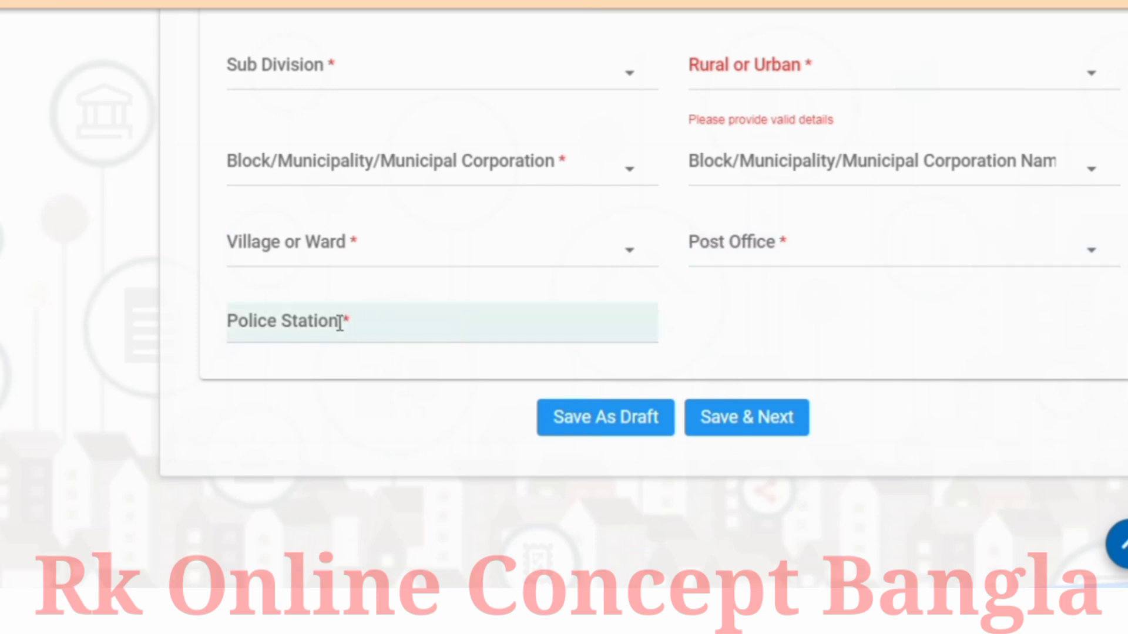
Save the basic information page and open the choices for Same Address As, Applicant is Minor/Student and Special Case.
{"action": "left_click", "coordinate": [764, 434]}
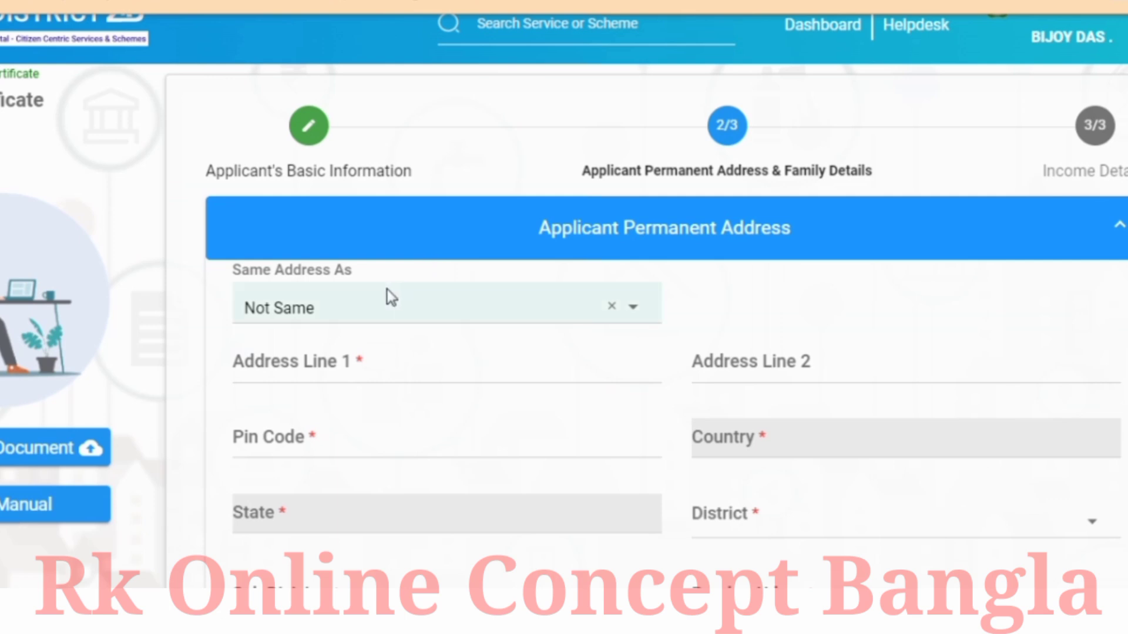
{"action": "left_click", "coordinate": [308, 313]}
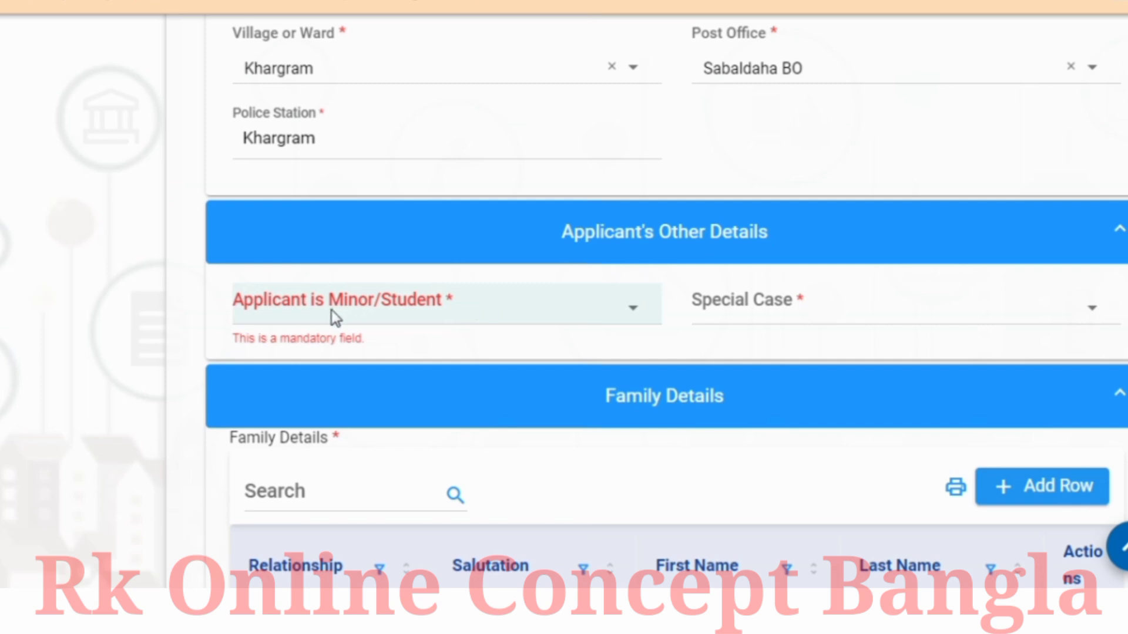
{"action": "left_click", "coordinate": [419, 309]}
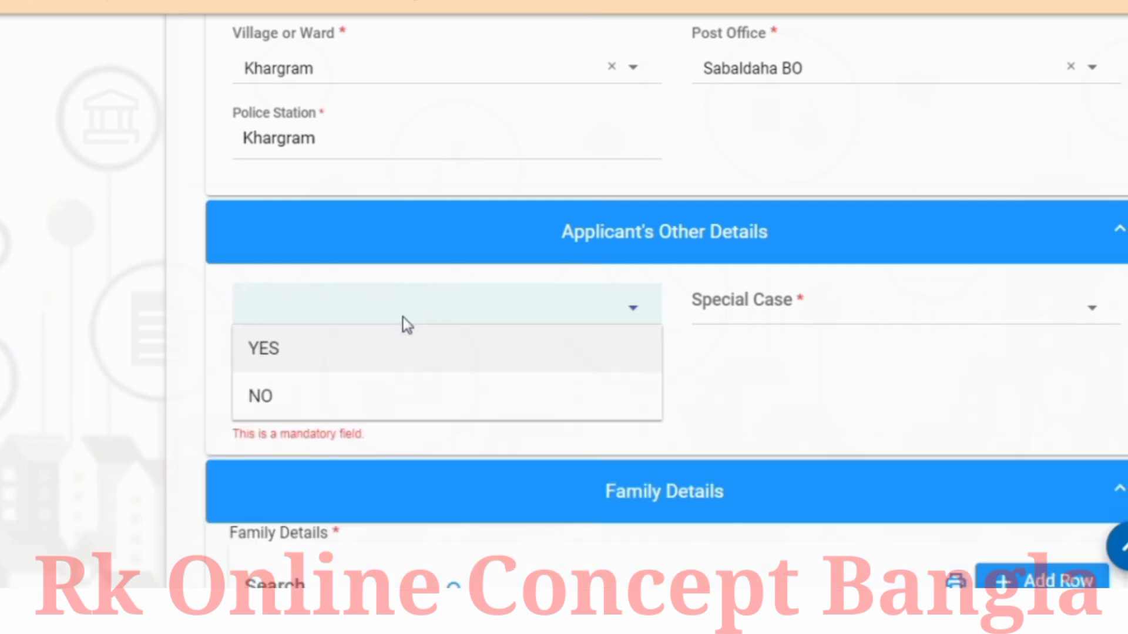
{"action": "left_click", "coordinate": [823, 304]}
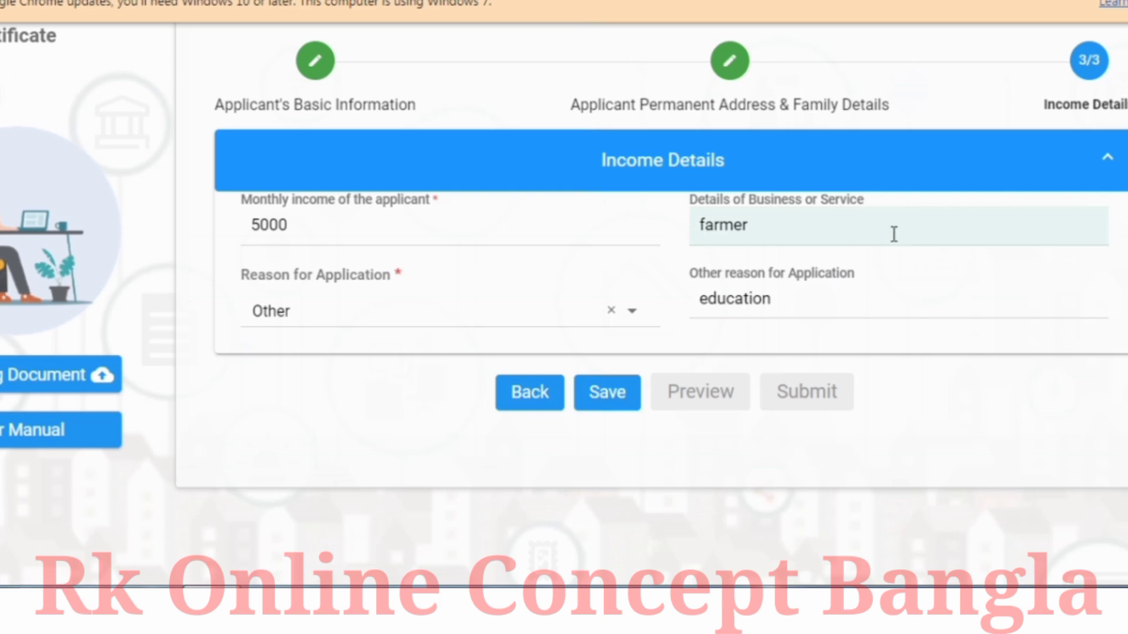
Check the business or service details and choose Other as the reason for application in the income details.
{"action": "left_click", "coordinate": [836, 225]}
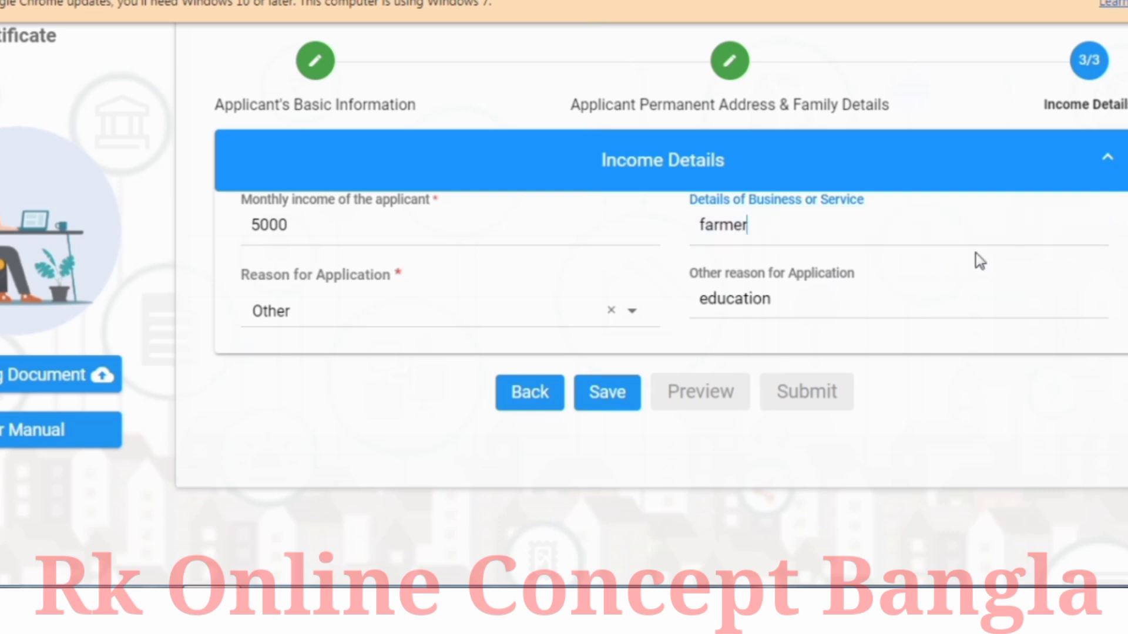
{"action": "left_click", "coordinate": [315, 291]}
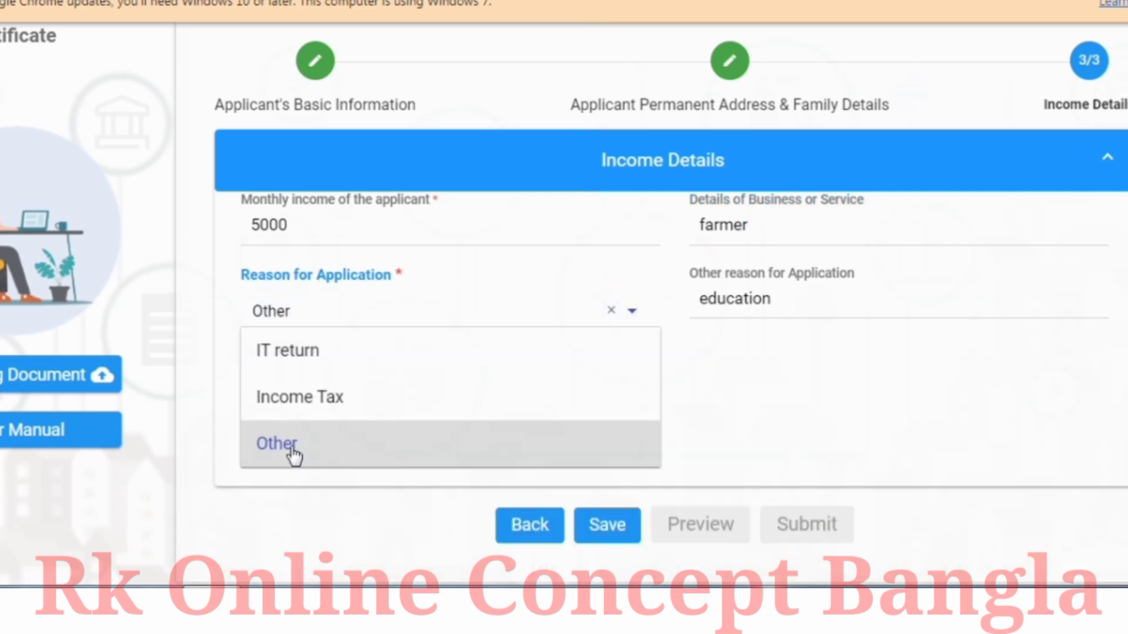
{"action": "left_click", "coordinate": [291, 446]}
{"action": "left_click", "coordinate": [304, 323]}
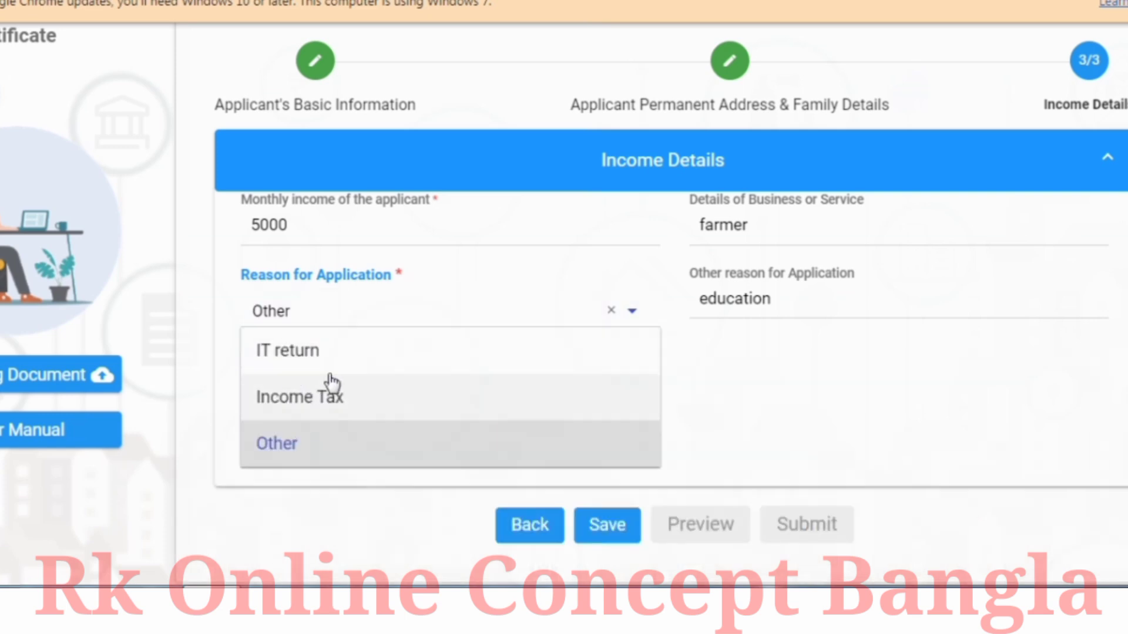
{"action": "left_click", "coordinate": [746, 453]}
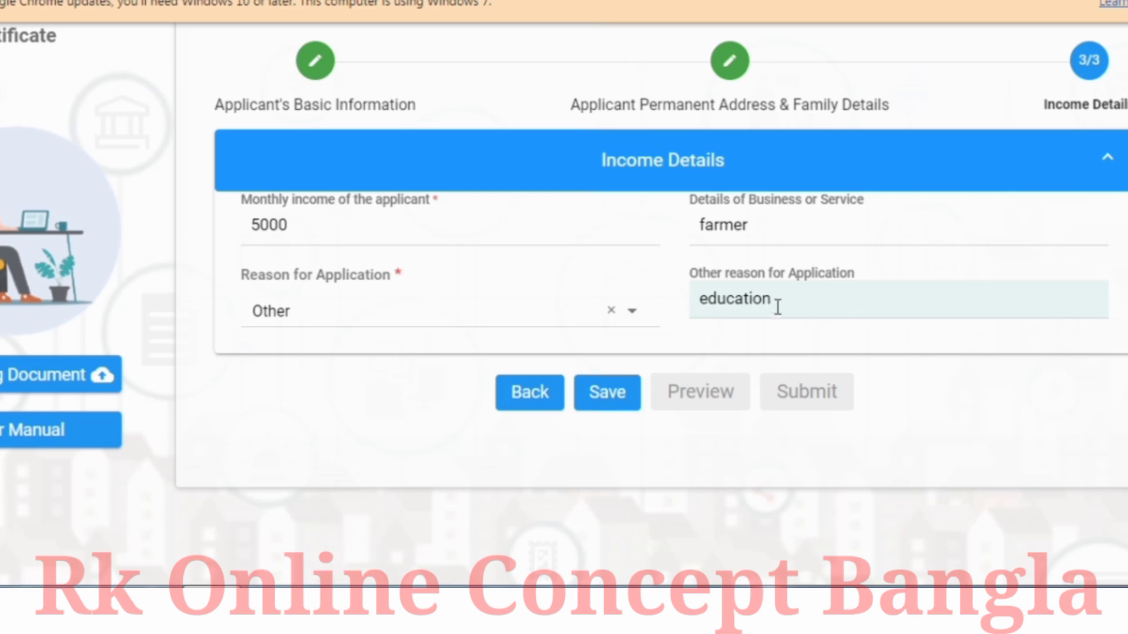
Save the income details, preview the application form and close the preview.
{"action": "left_click", "coordinate": [617, 402]}
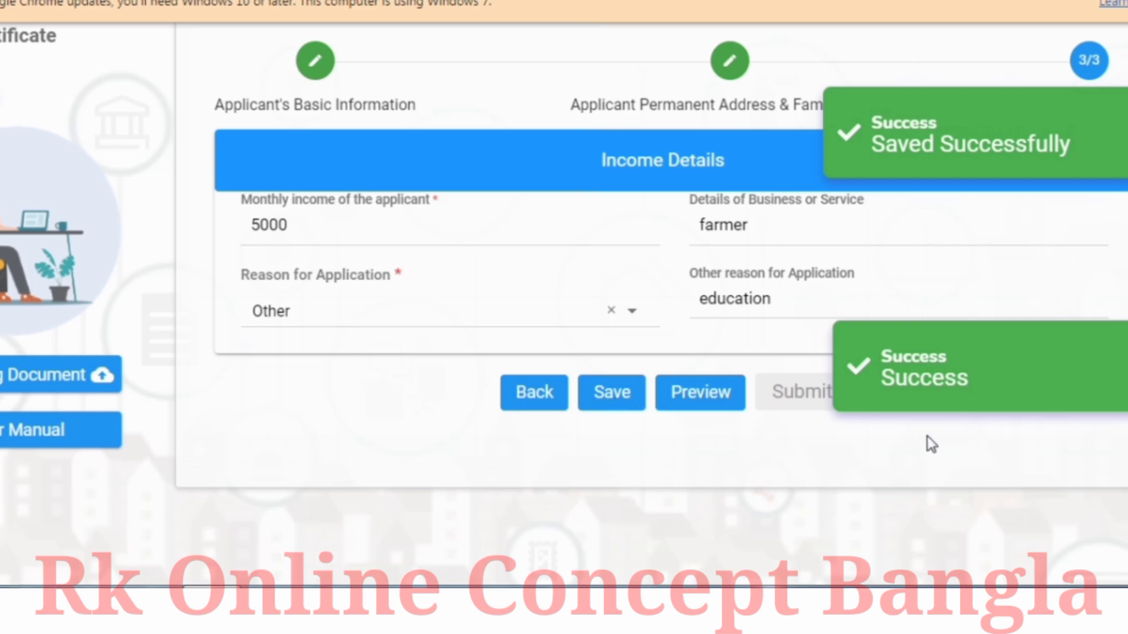
{"action": "left_click", "coordinate": [714, 400]}
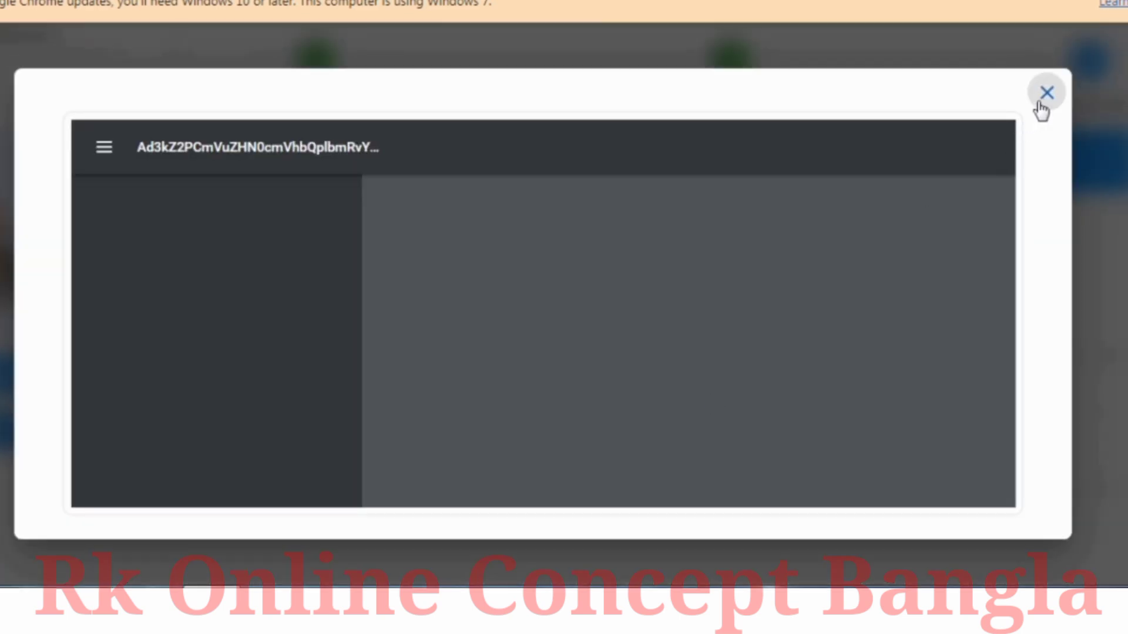
{"action": "left_click", "coordinate": [1041, 102]}
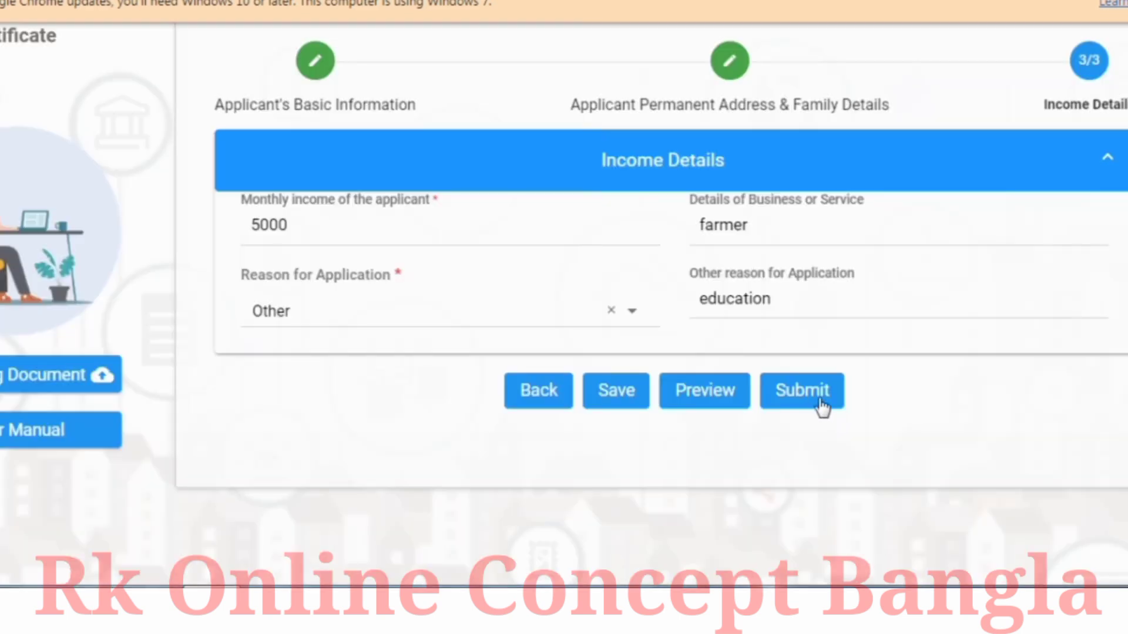
Submit the application and choose Aadhar Card as the Residential Proof document among the required attachments.
{"action": "left_click", "coordinate": [821, 394]}
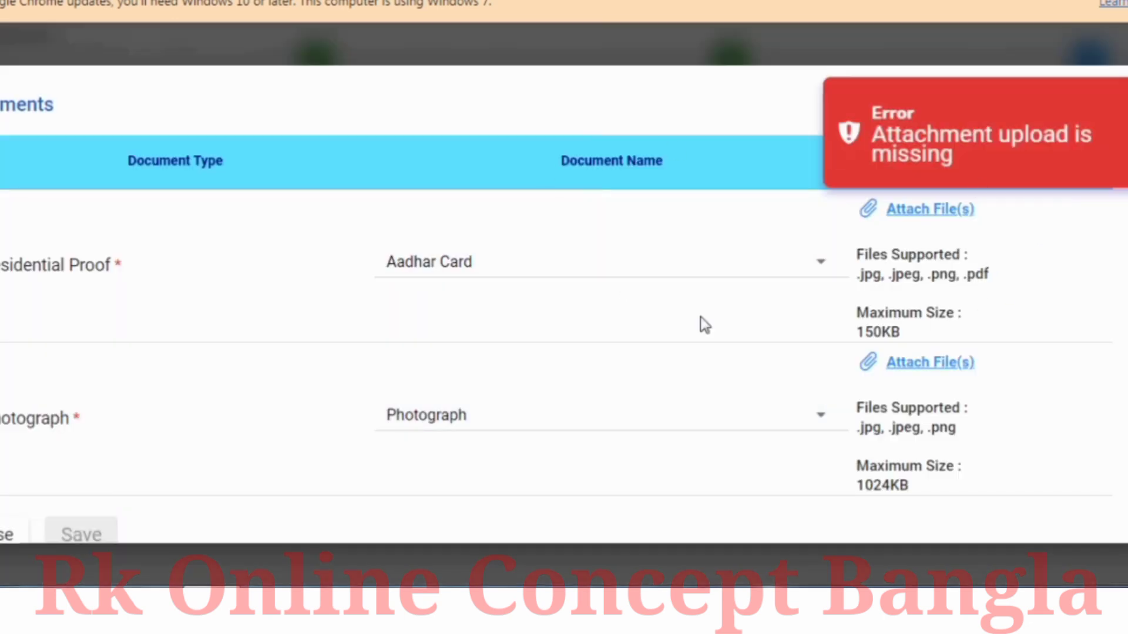
{"action": "scroll", "coordinate": [632, 384], "scroll_direction": "down", "scroll_amount": 5}
{"action": "scroll", "coordinate": [629, 379], "scroll_direction": "up", "scroll_amount": 5}
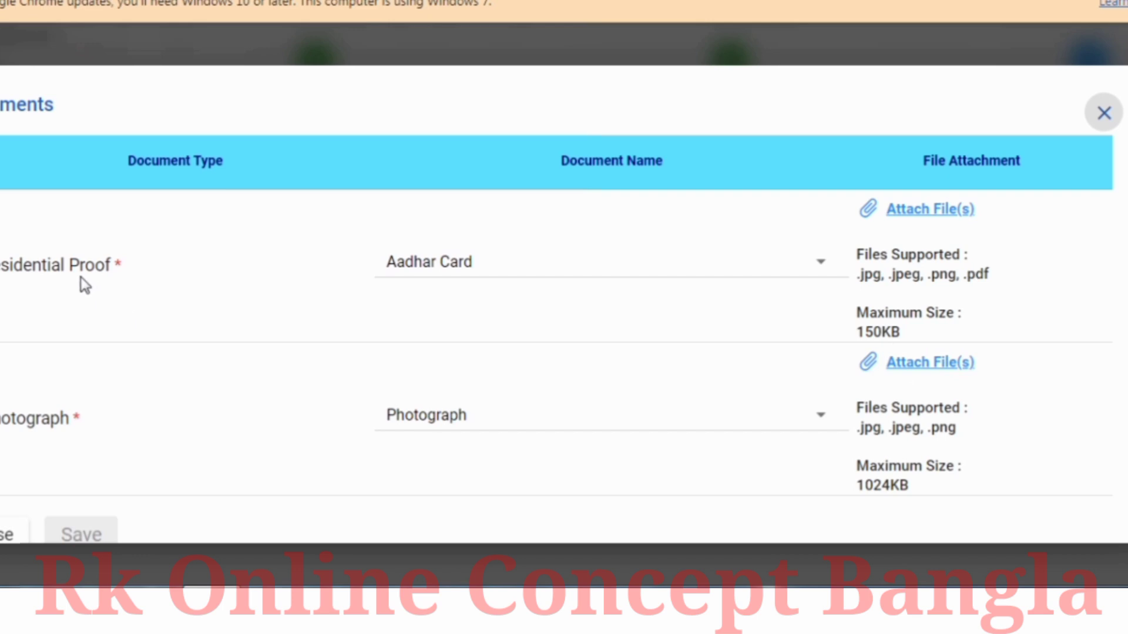
{"action": "left_click", "coordinate": [473, 264]}
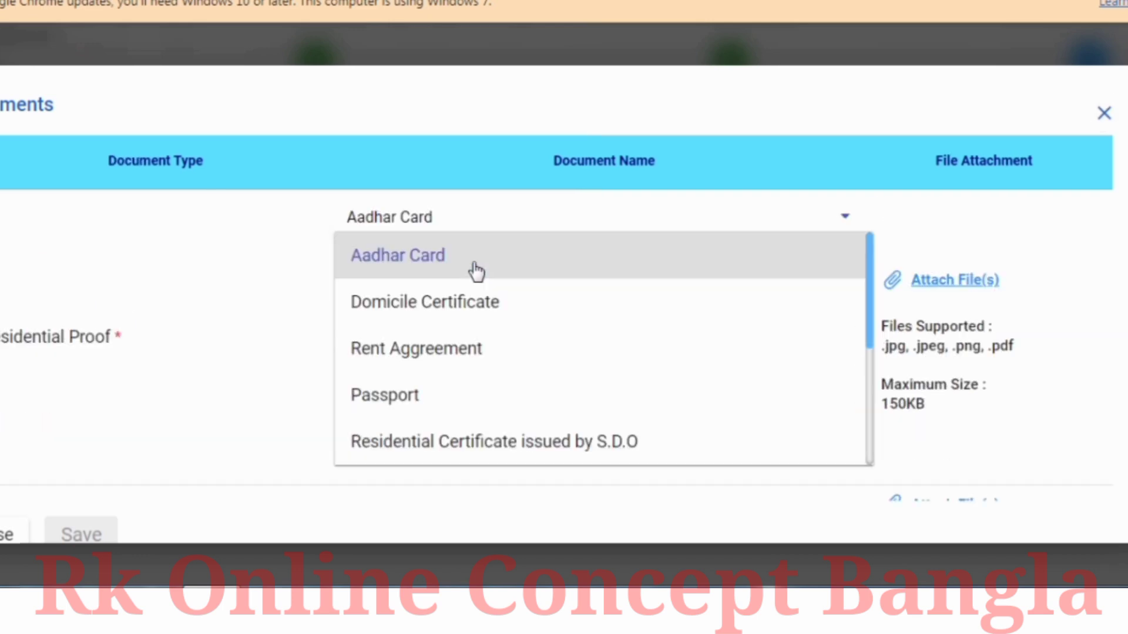
{"action": "scroll", "coordinate": [482, 406], "scroll_direction": "down", "scroll_amount": 4}
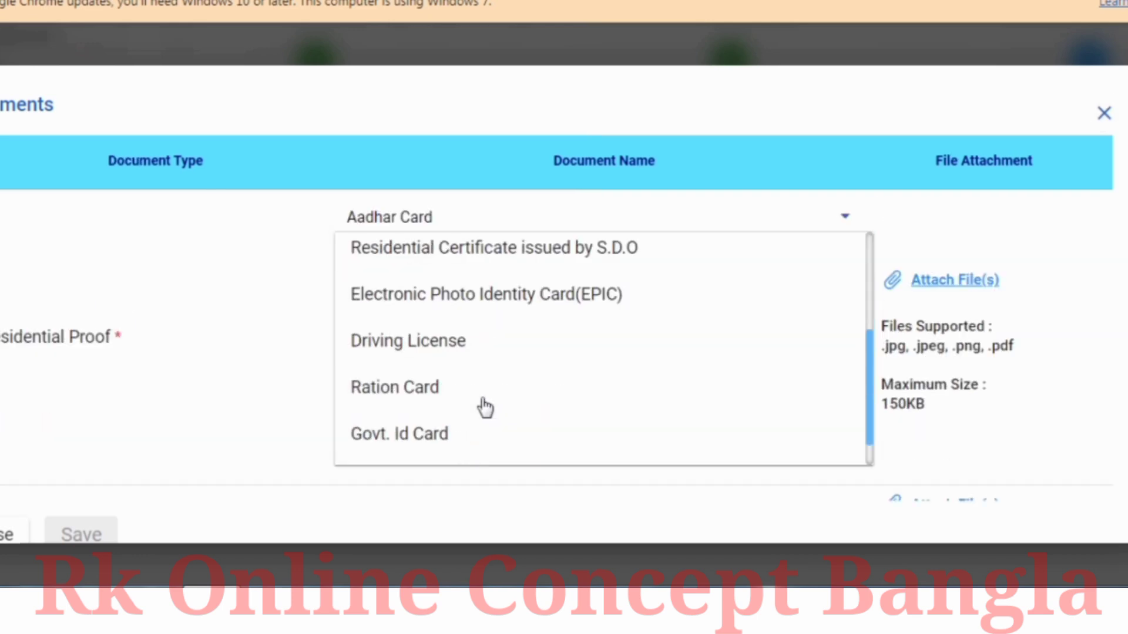
{"action": "scroll", "coordinate": [481, 396], "scroll_direction": "up", "scroll_amount": 4}
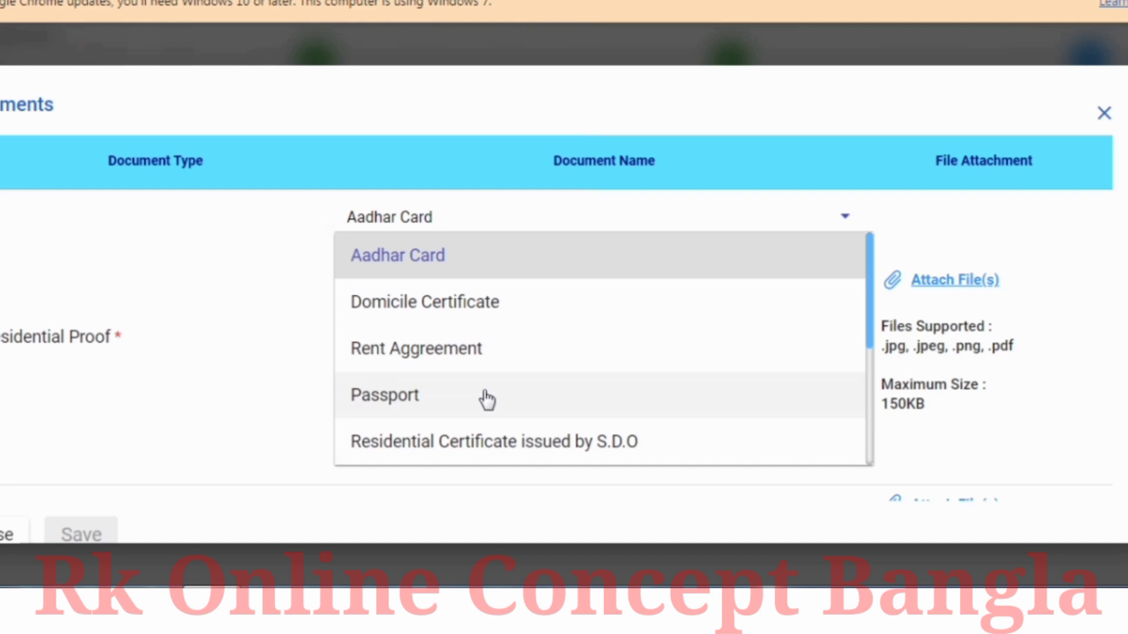
{"action": "left_click", "coordinate": [451, 257]}
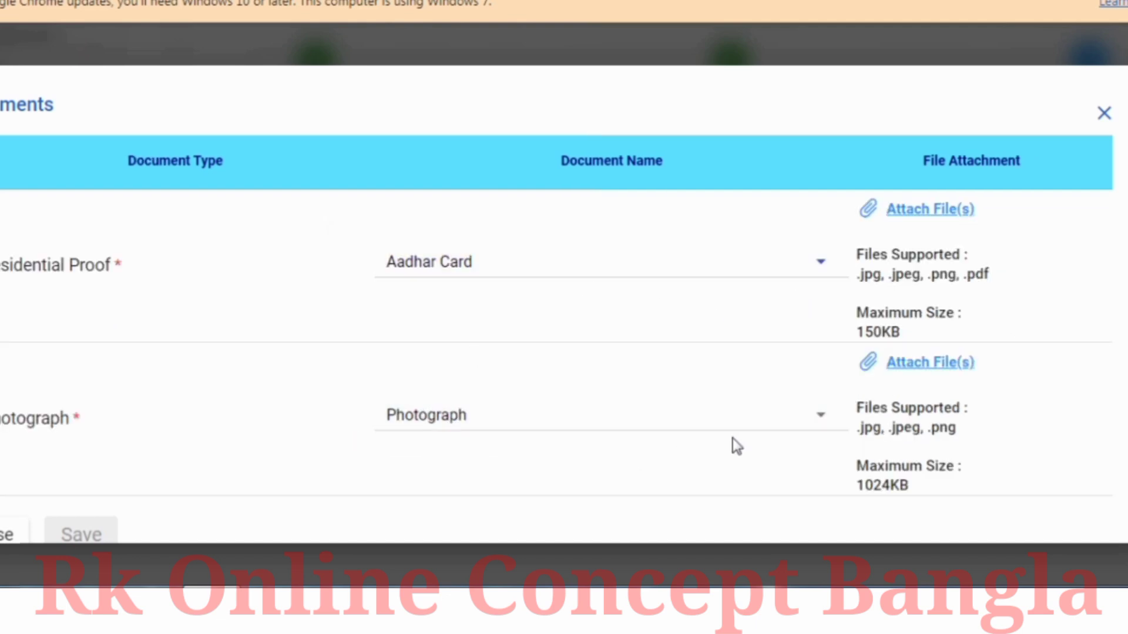
Choose Income proof from Gram Pradhan/Municipality Councilor as the Income Proof document.
{"action": "scroll", "coordinate": [671, 418], "scroll_direction": "down", "scroll_amount": 2}
{"action": "scroll", "coordinate": [674, 420], "scroll_direction": "down", "scroll_amount": 2}
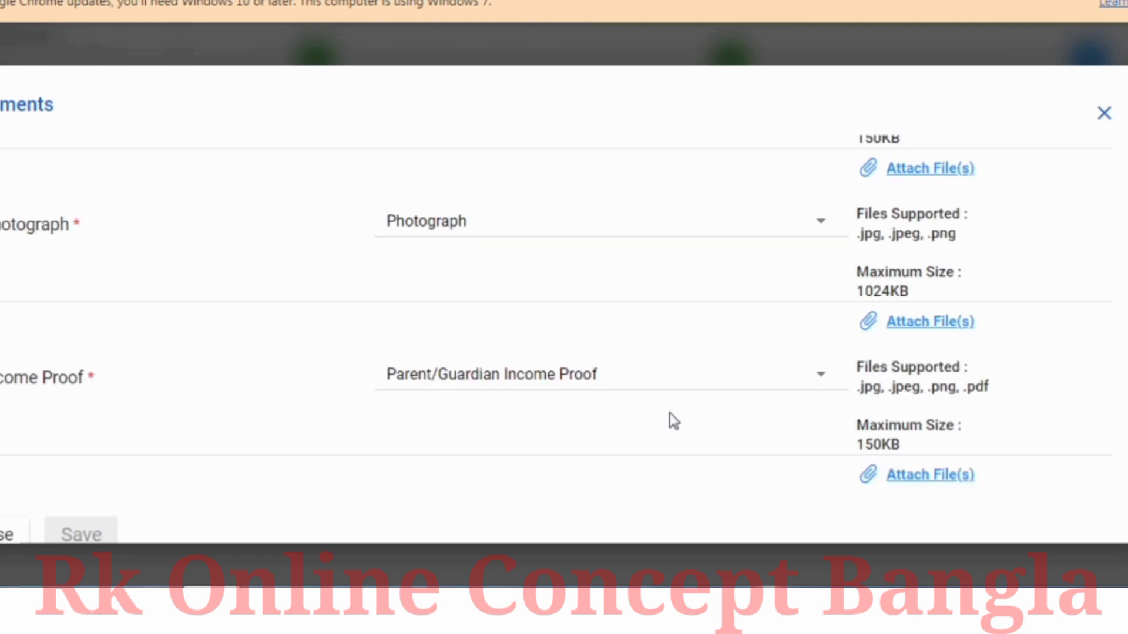
{"action": "left_click", "coordinate": [546, 390]}
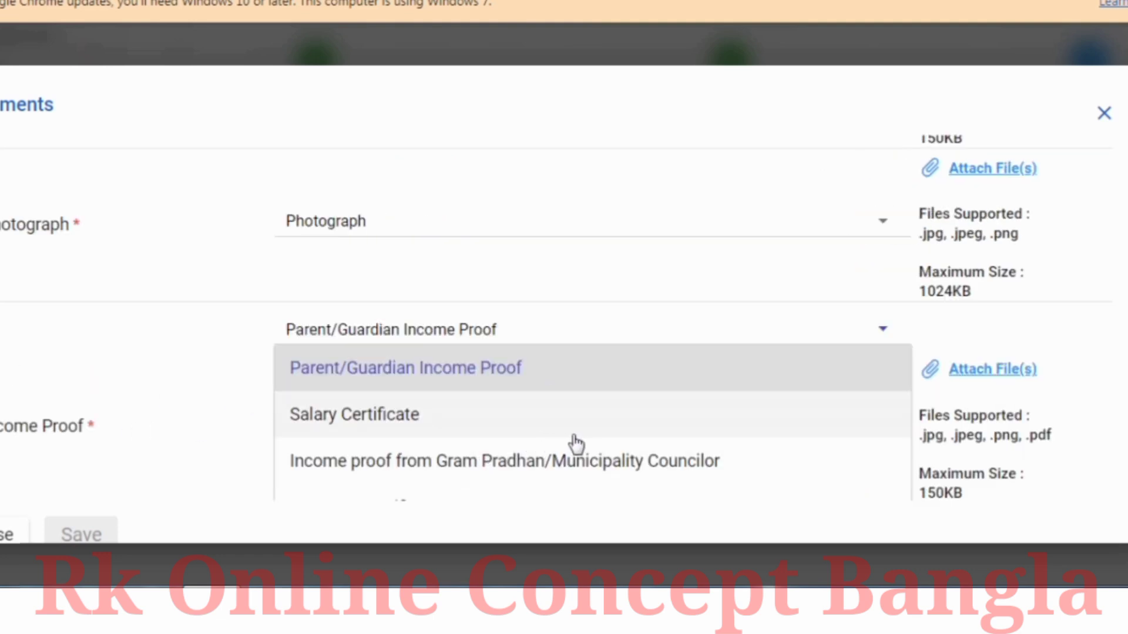
{"action": "left_click", "coordinate": [465, 474]}
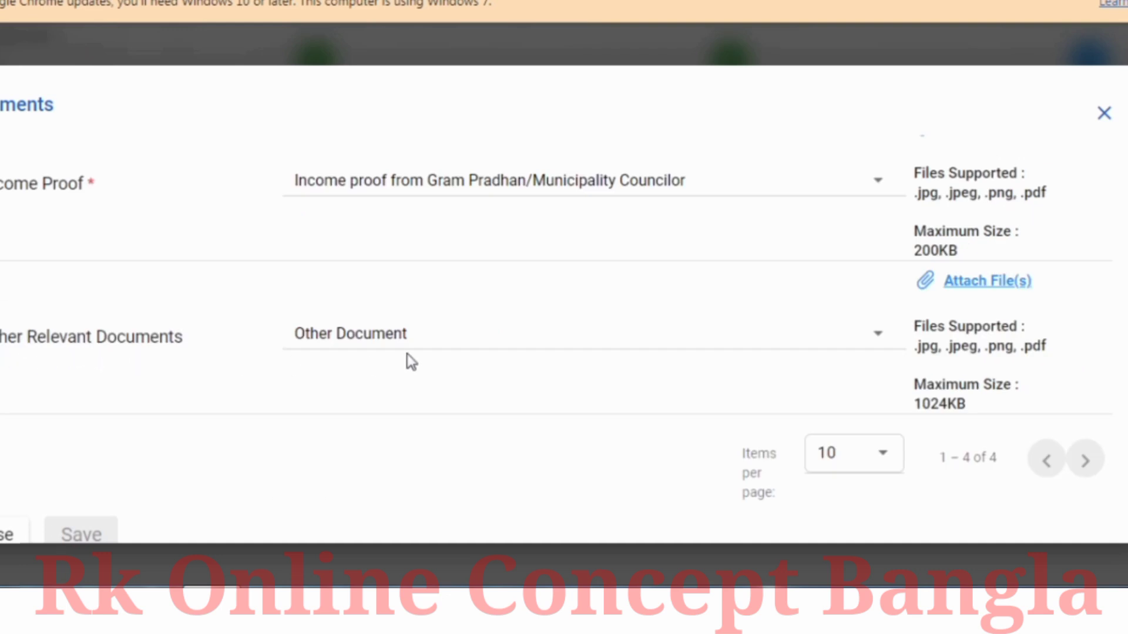
Review the supported file formats and maximum sizes for each required attachment, and the acceptance declaration below the document list.
{"action": "scroll", "coordinate": [540, 360], "scroll_direction": "down", "scroll_amount": 1}
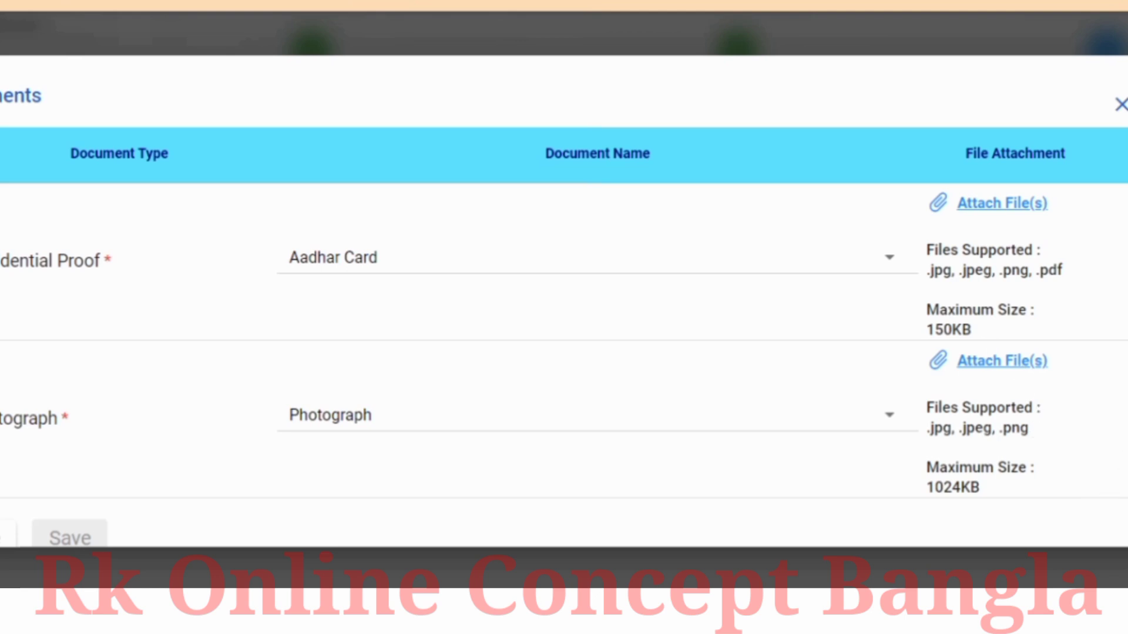
{"action": "scroll", "coordinate": [564, 329], "scroll_direction": "down", "scroll_amount": 5}
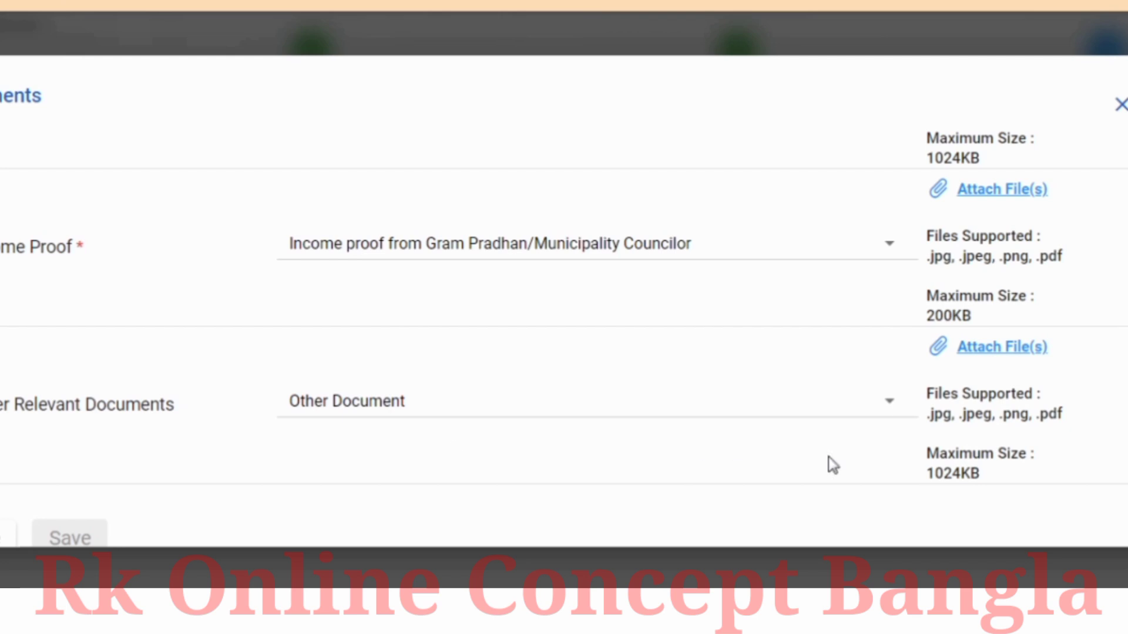
{"action": "scroll", "coordinate": [992, 449], "scroll_direction": "up", "scroll_amount": 5}
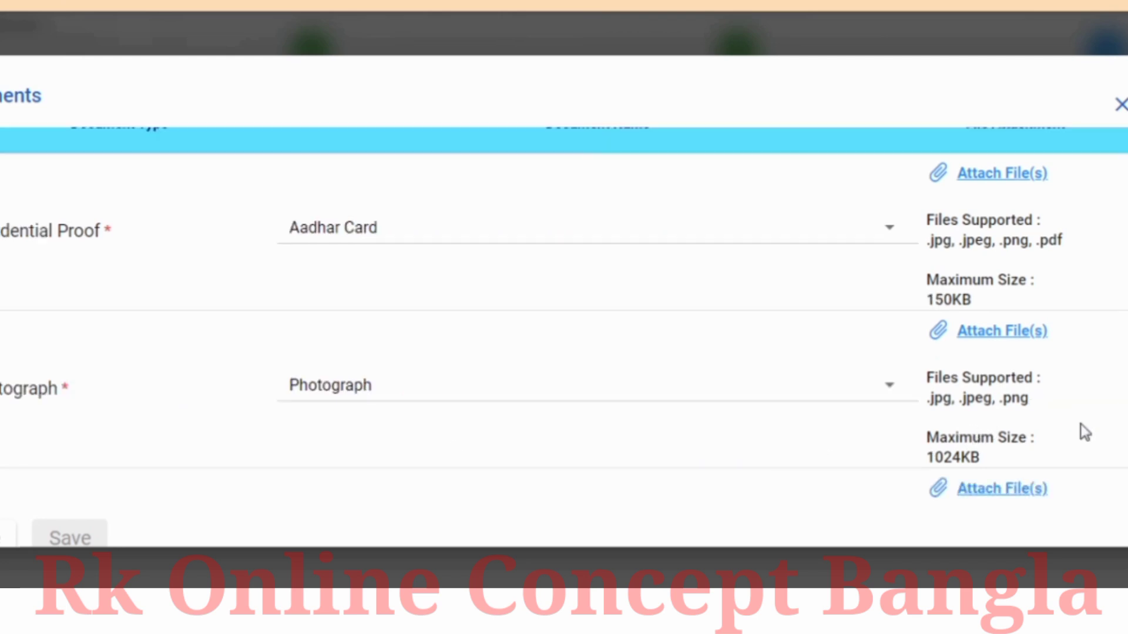
{"action": "scroll", "coordinate": [1079, 425], "scroll_direction": "down", "scroll_amount": 3}
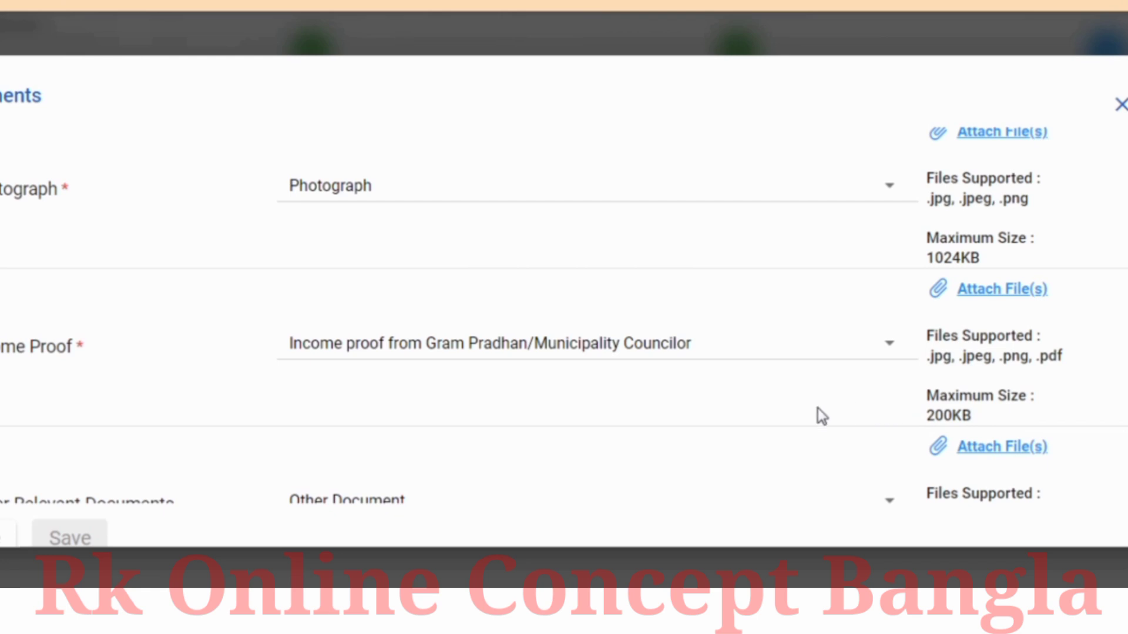
{"action": "scroll", "coordinate": [816, 414], "scroll_direction": "down", "scroll_amount": 4}
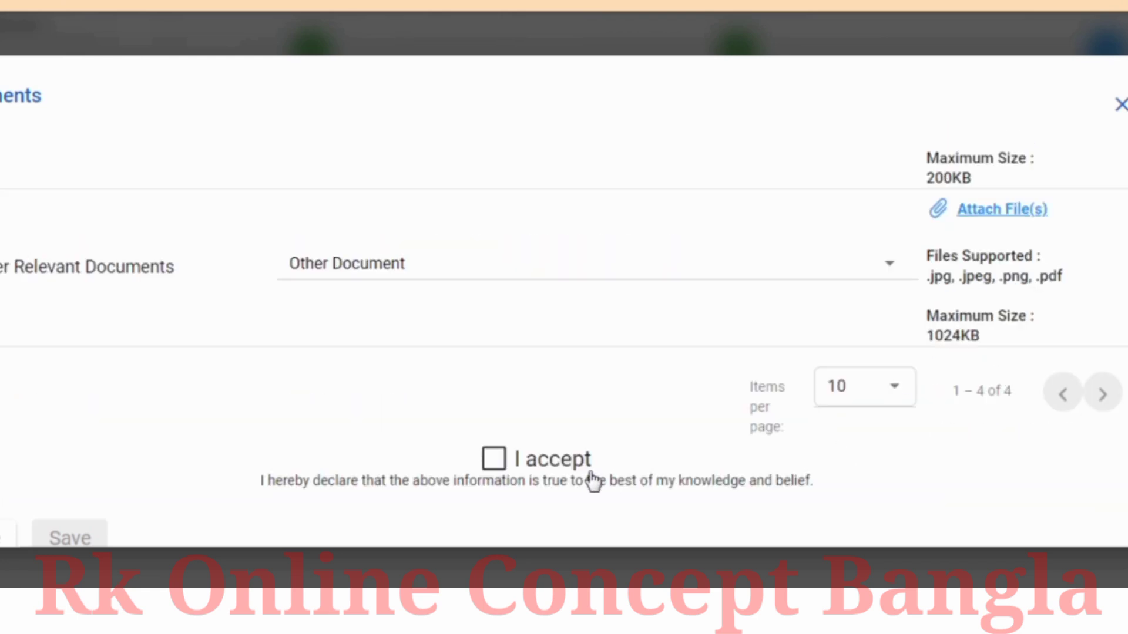
{"action": "scroll", "coordinate": [588, 477], "scroll_direction": "down", "scroll_amount": 1}
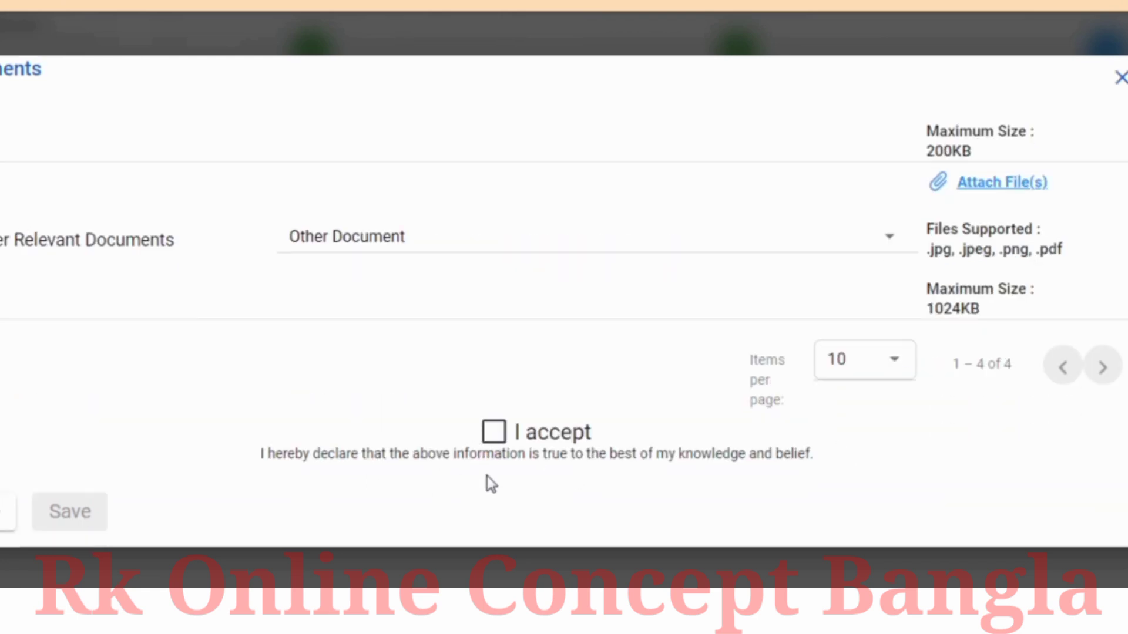